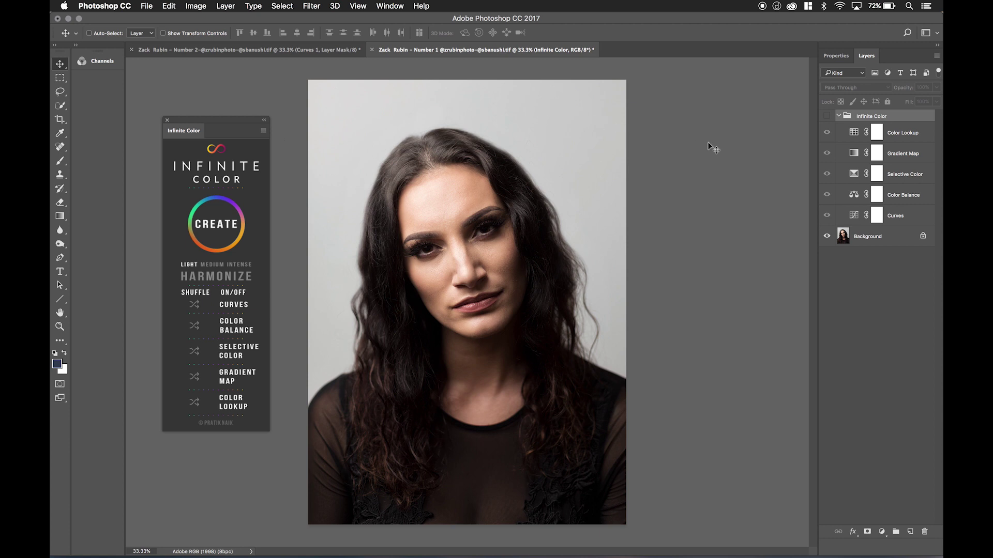
Toggle the Infinite Color group on and off to compare, leaving the grade visible.
{"action": "left_click", "coordinate": [827, 117]}
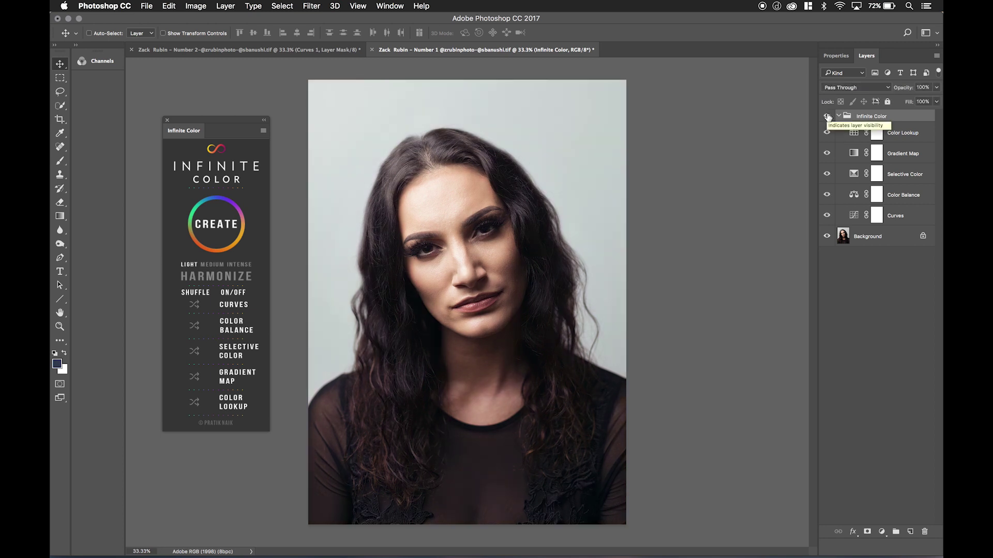
{"action": "left_click", "coordinate": [827, 116]}
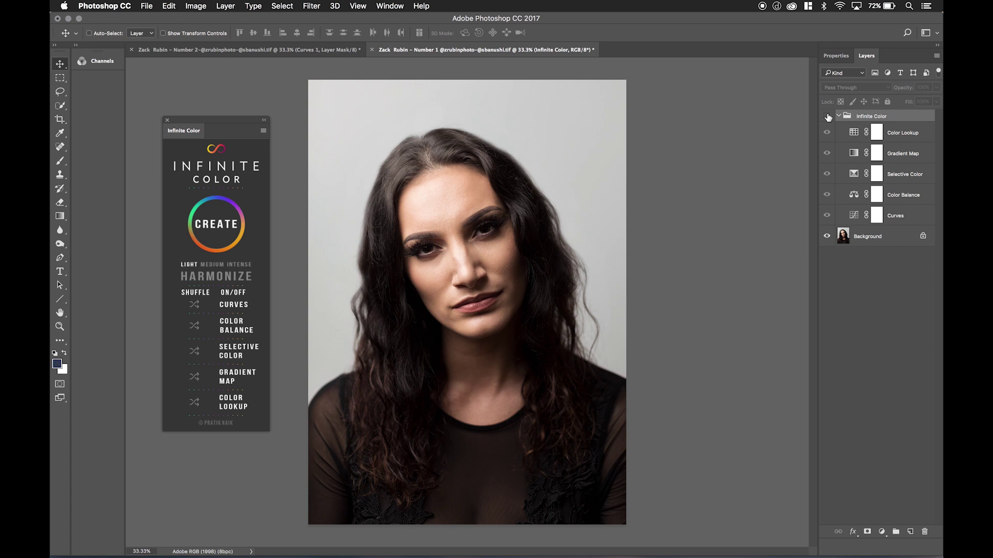
{"action": "left_click", "coordinate": [827, 117]}
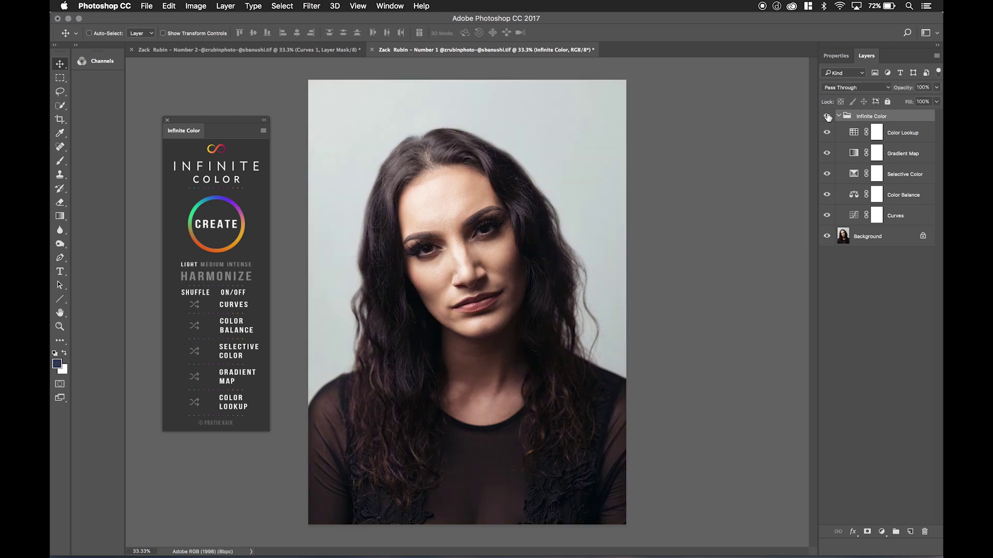
{"action": "left_click", "coordinate": [827, 116]}
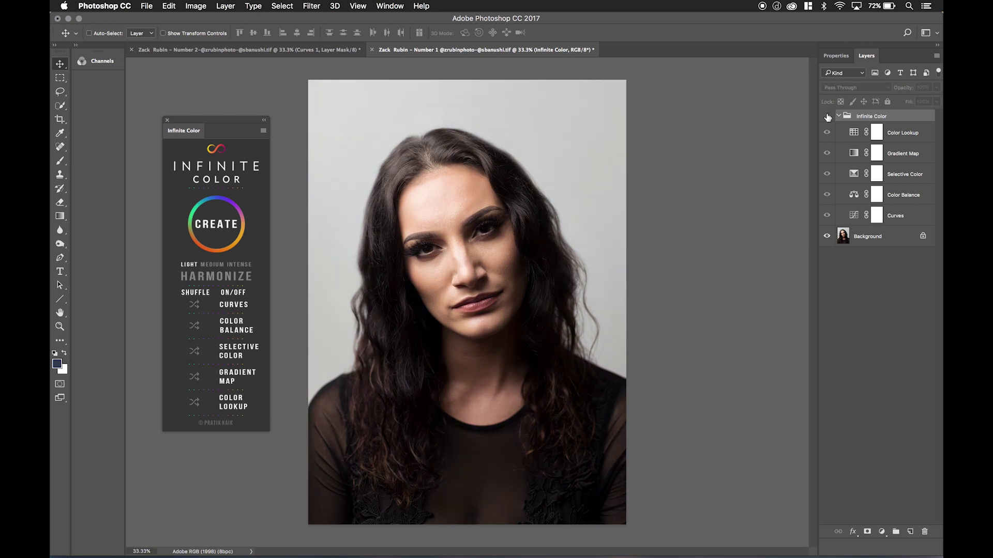
{"action": "left_click", "coordinate": [827, 116]}
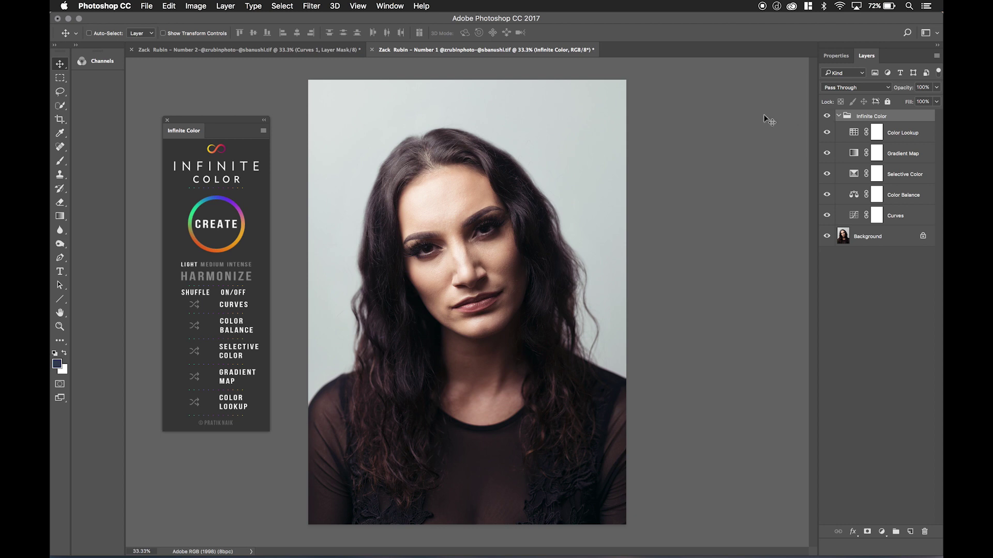
{"action": "left_click", "coordinate": [402, 6]}
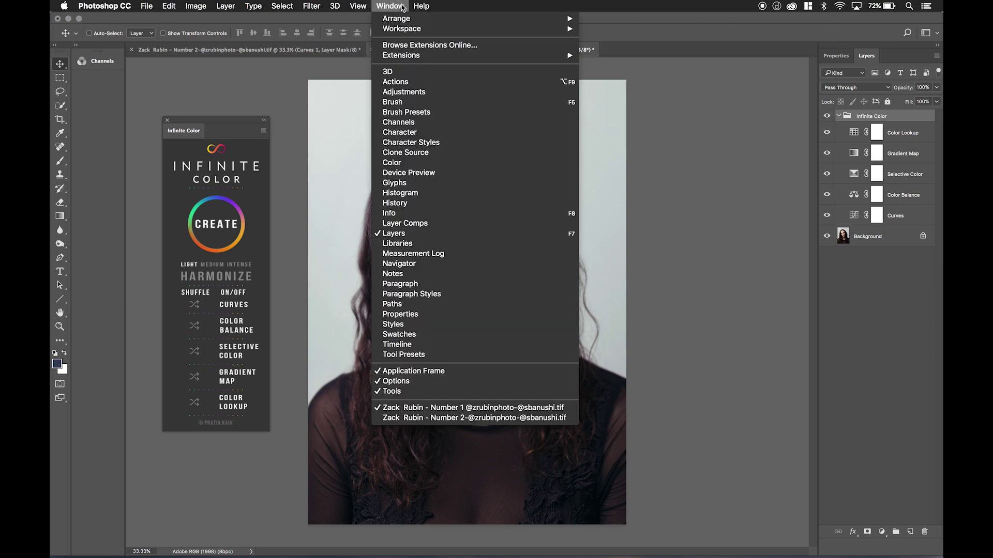
Show the CC Libraries panel with My Library's saved graphics beside the layers.
{"action": "left_click", "coordinate": [407, 243]}
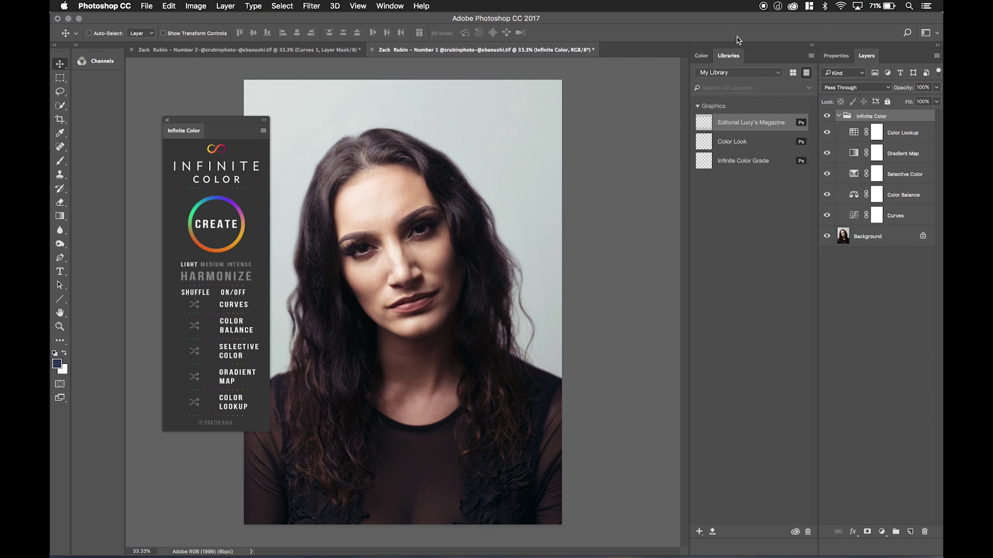
{"action": "double_click", "coordinate": [870, 115]}
Rename the Infinite Color group to the photographer's name and add it to My Library.
{"action": "key", "text": "Return"}
{"action": "left_click_drag", "start_coordinate": [880, 120], "coordinate": [747, 204]}
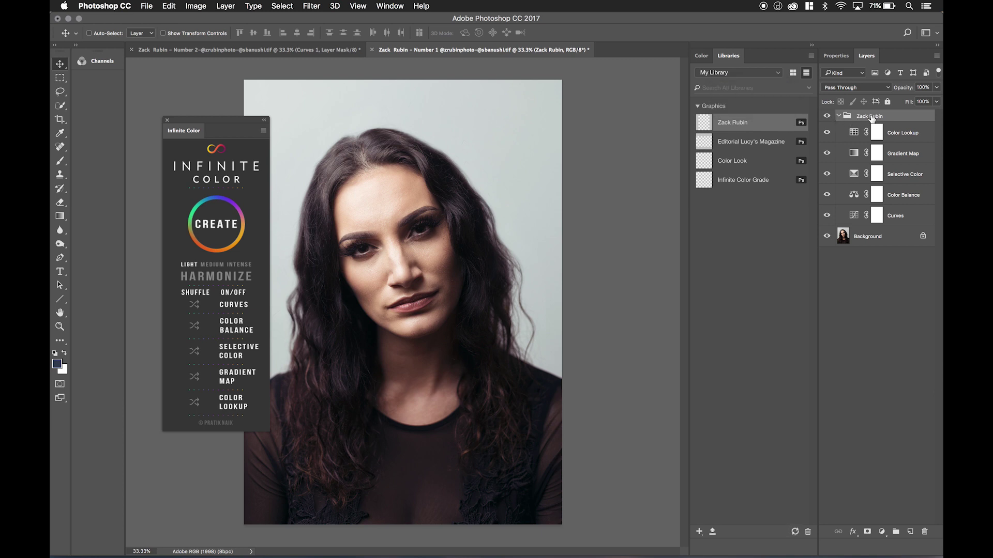
Place the saved library grade as editable layers on the Number 2 red-dress portrait and compare it.
{"action": "left_click", "coordinate": [298, 50]}
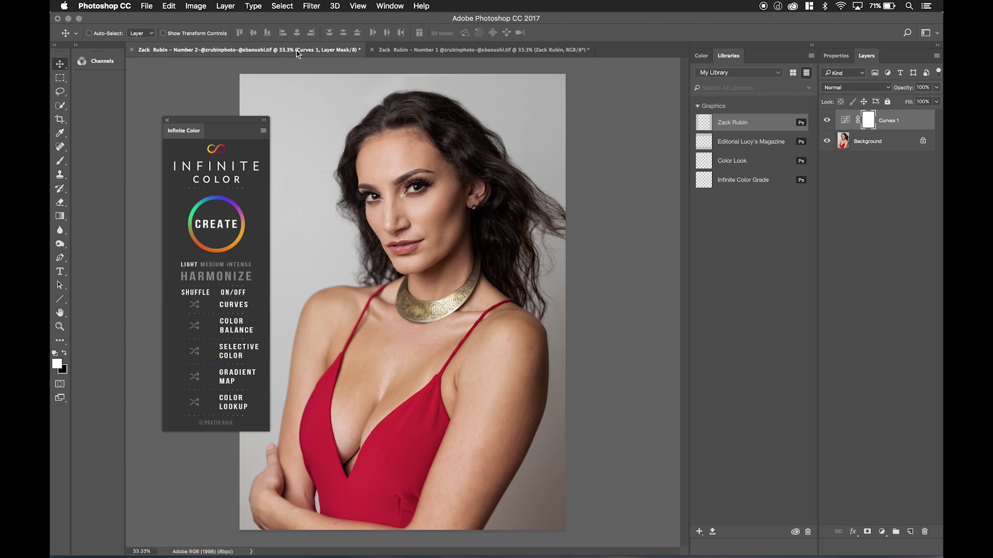
{"action": "right_click", "coordinate": [753, 124]}
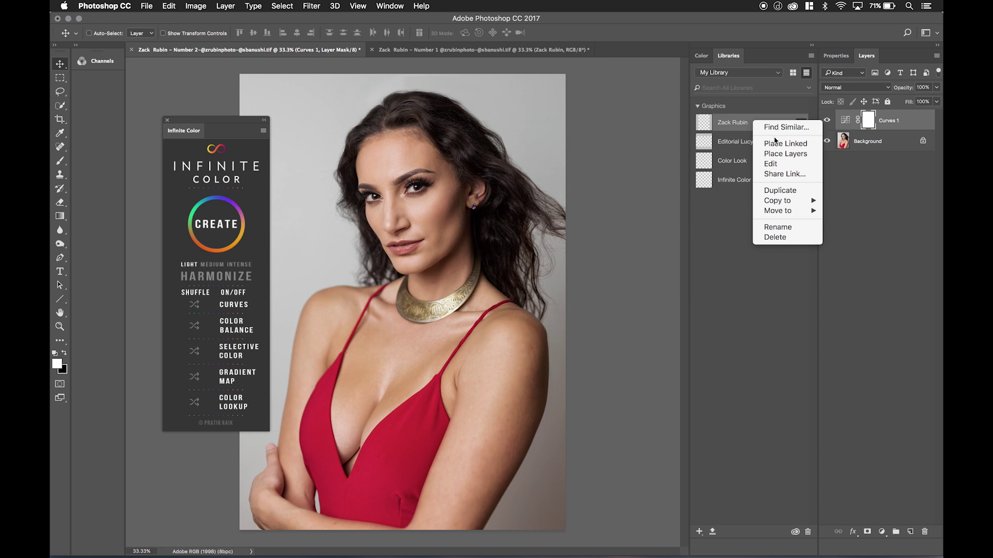
{"action": "left_click", "coordinate": [777, 154]}
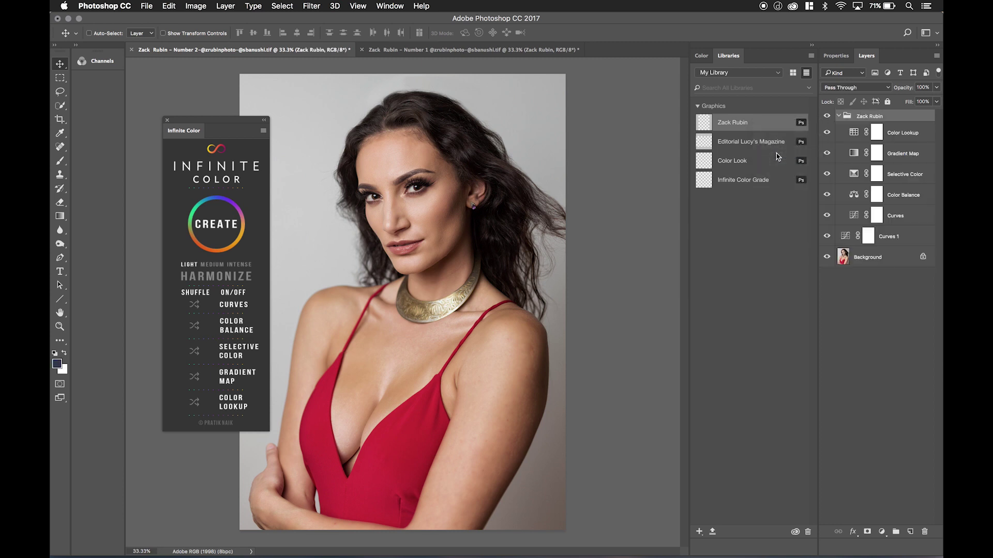
{"action": "left_click", "coordinate": [827, 118]}
{"action": "left_click", "coordinate": [828, 117]}
Remove the placed grade, drag the library graphic onto the portrait, then undo it.
{"action": "key", "text": "Delete"}
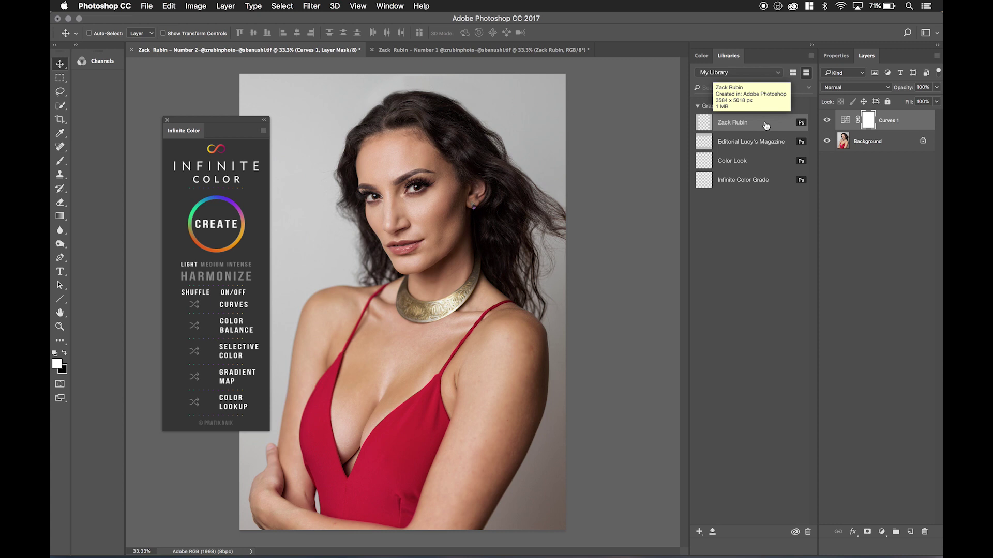
{"action": "left_click_drag", "start_coordinate": [766, 125], "coordinate": [517, 199]}
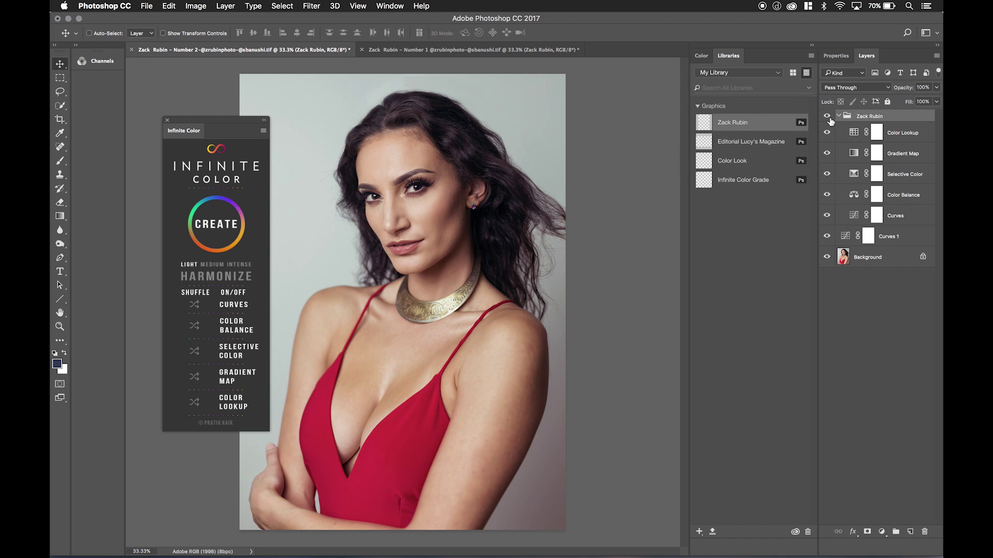
{"action": "key", "text": "super+z"}
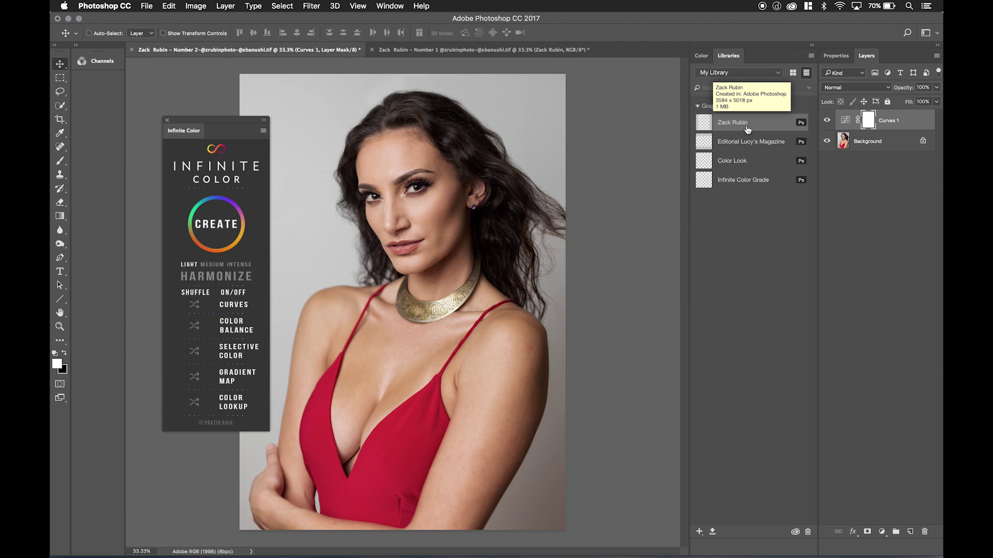
Place the library grade as a smart object and open its five-layer contents as a document.
{"action": "left_click_drag", "start_coordinate": [760, 126], "coordinate": [445, 274]}
{"action": "key", "text": "Return"}
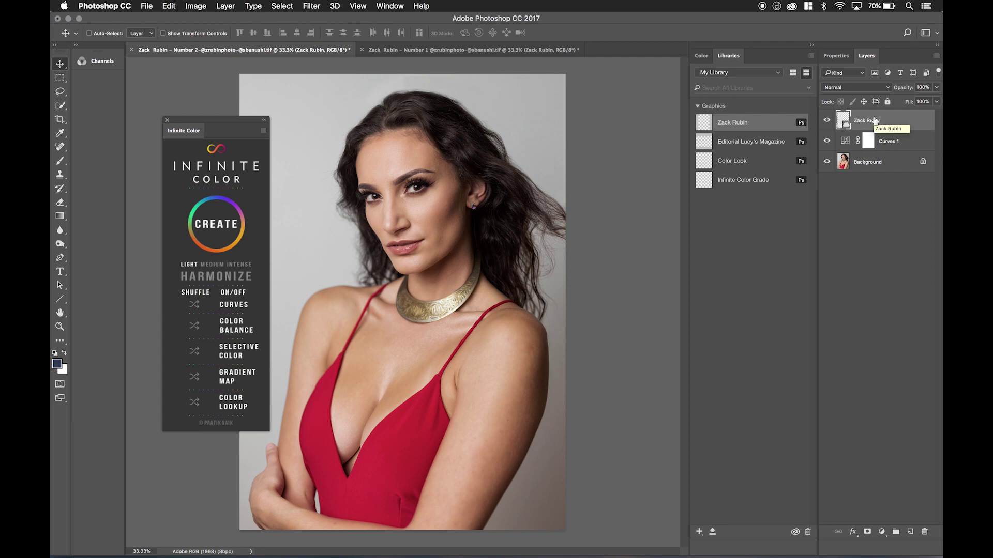
{"action": "double_click", "coordinate": [844, 123]}
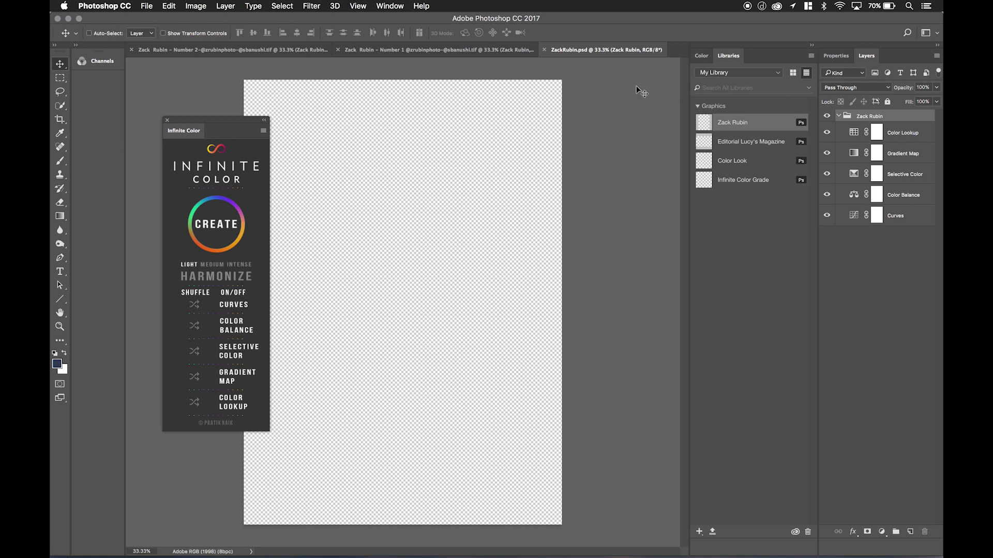
Close the smart object document and clear the placed grade, leaving Curves 1 over Background.
{"action": "left_click", "coordinate": [545, 50]}
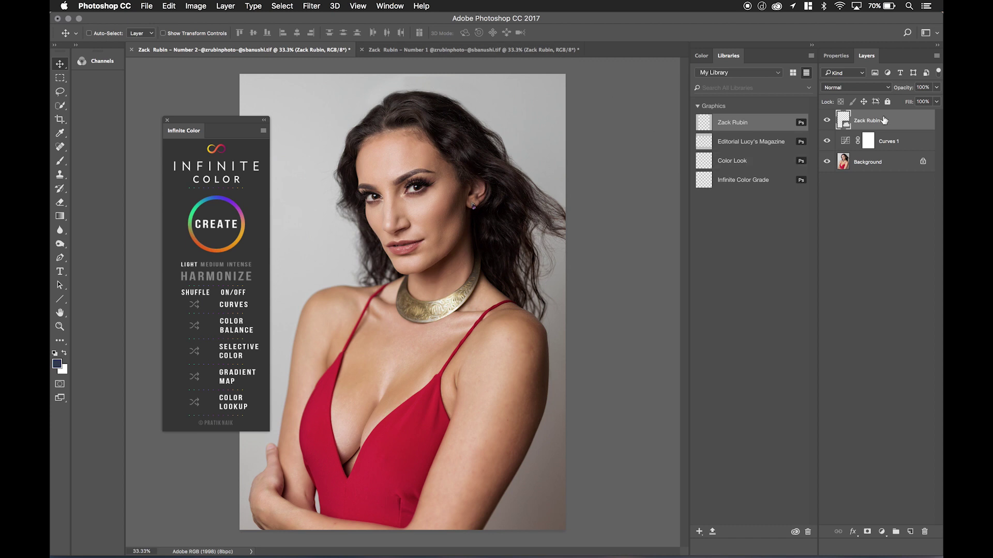
{"action": "key", "text": "BackSpace"}
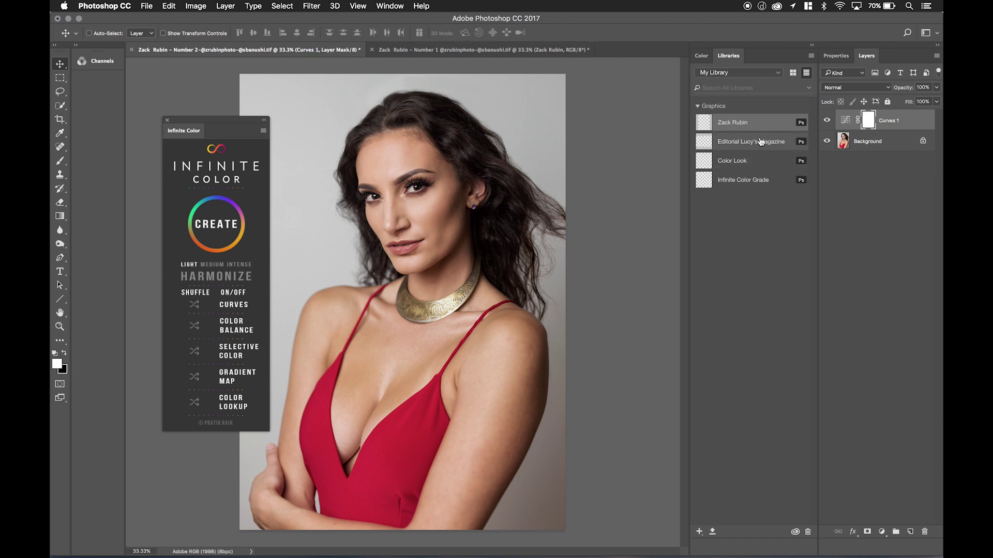
{"action": "right_click", "coordinate": [758, 133]}
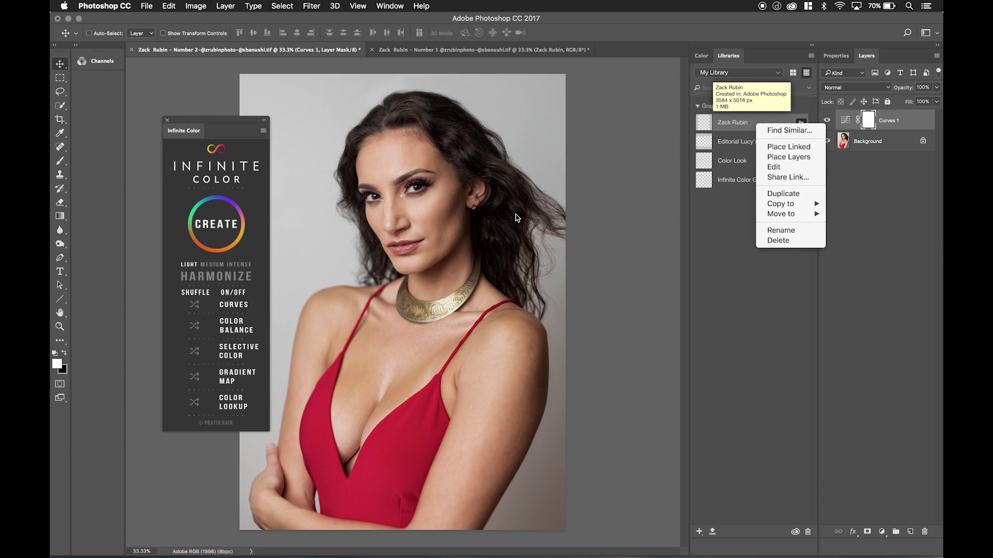
{"action": "left_click", "coordinate": [739, 124]}
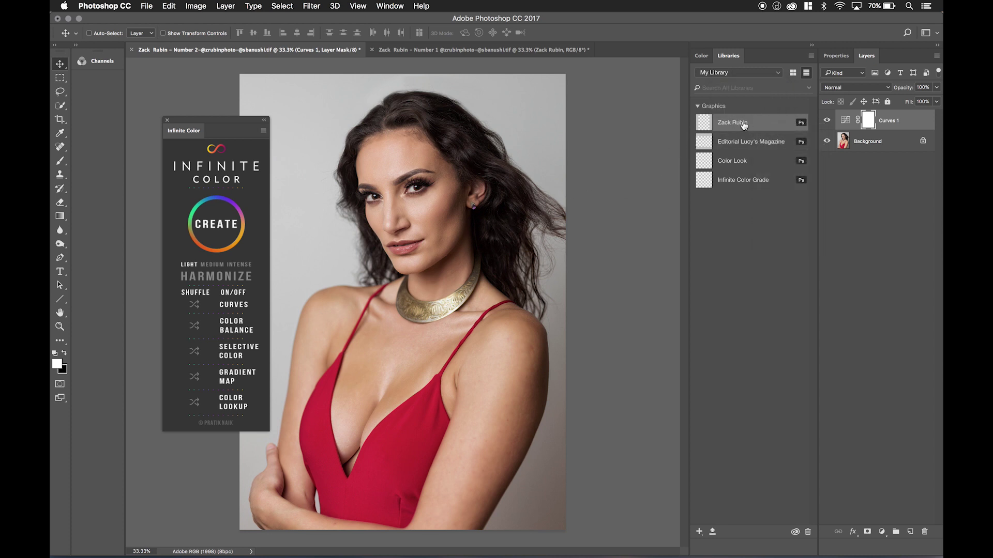
{"action": "left_click_drag", "start_coordinate": [743, 125], "coordinate": [471, 184]}
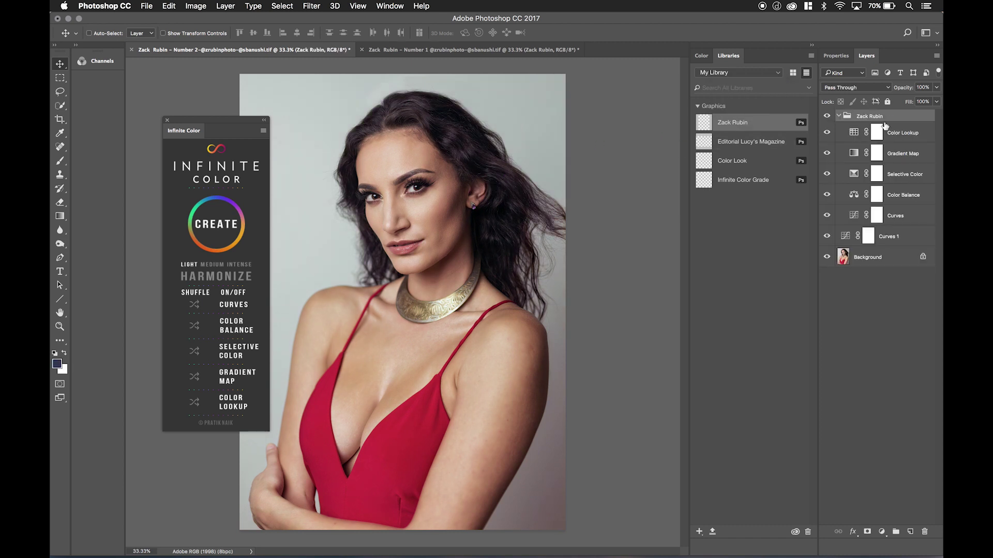
{"action": "key", "text": "super+z"}
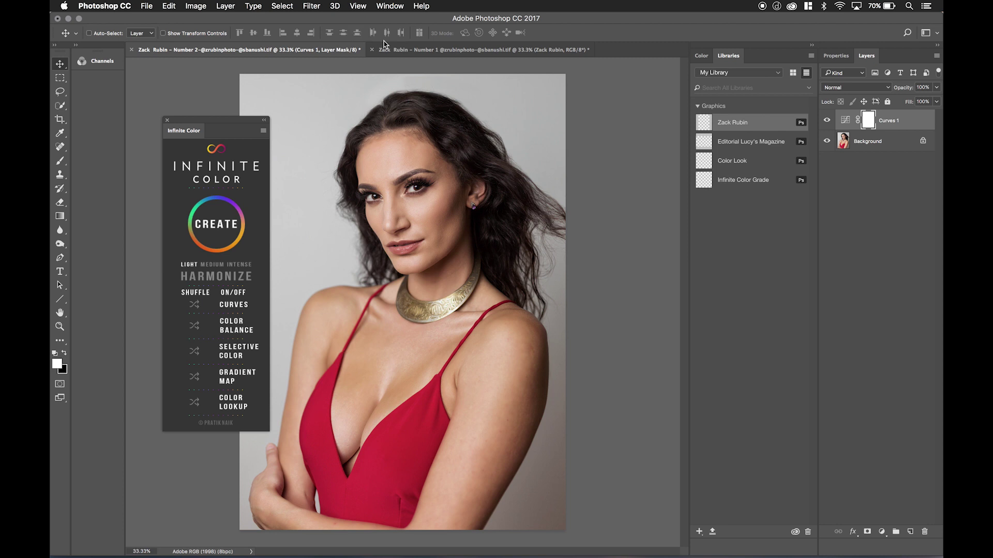
{"action": "left_click", "coordinate": [393, 51]}
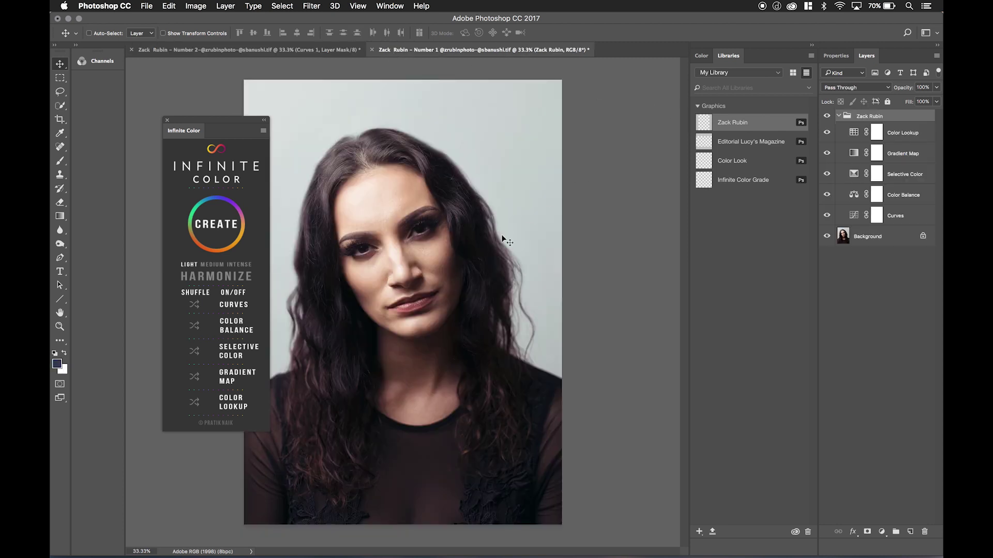